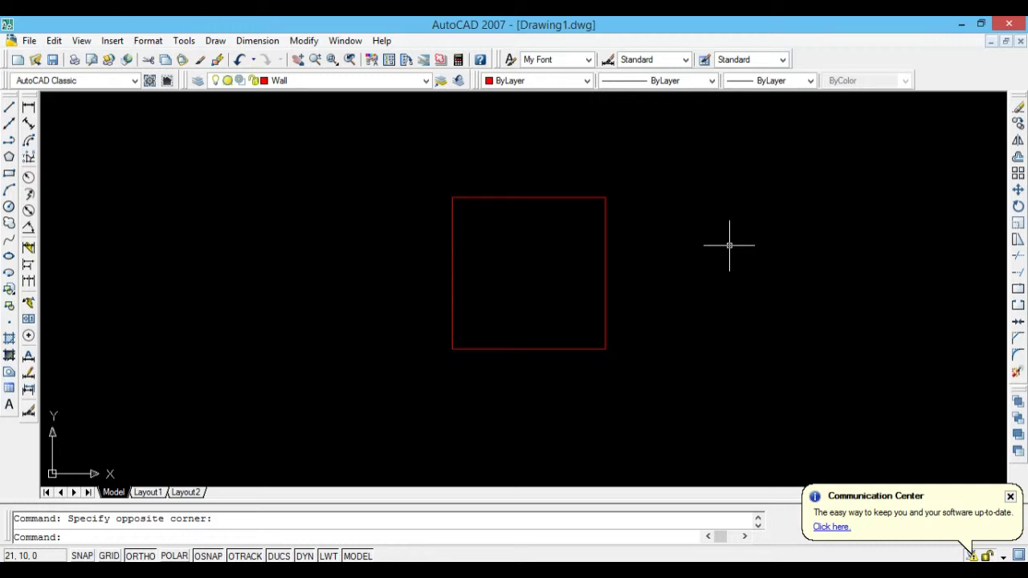
- Use DIST between the square's bottom-left and bottom-right corners, giving Delta X = 10
text(di)
key(Return)
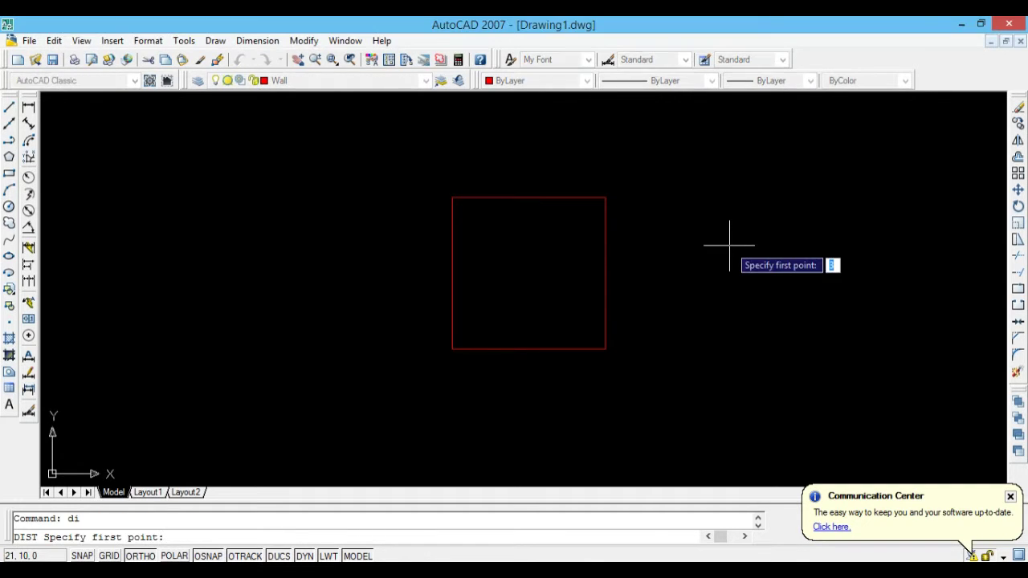
click(452, 349)
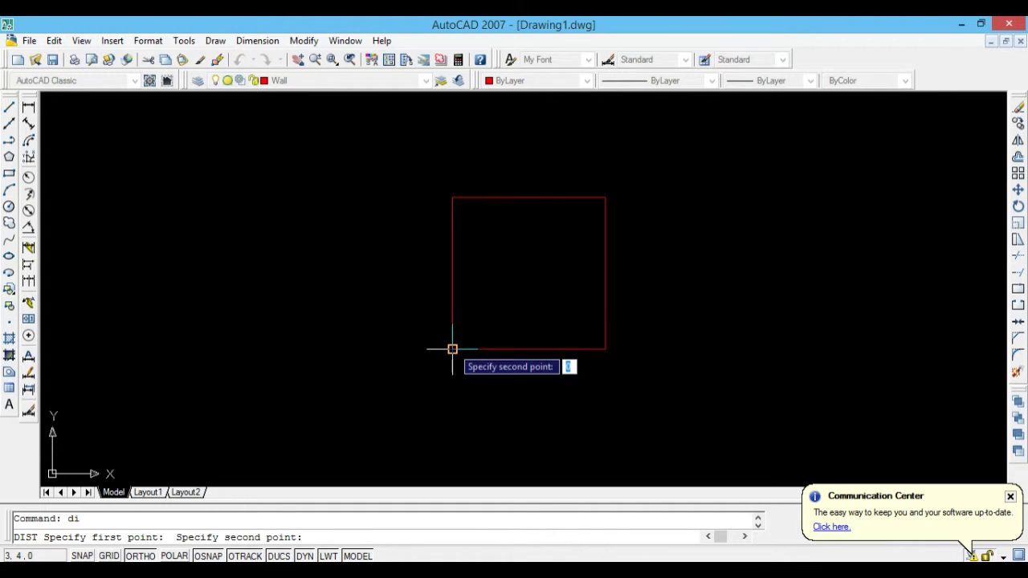
click(605, 350)
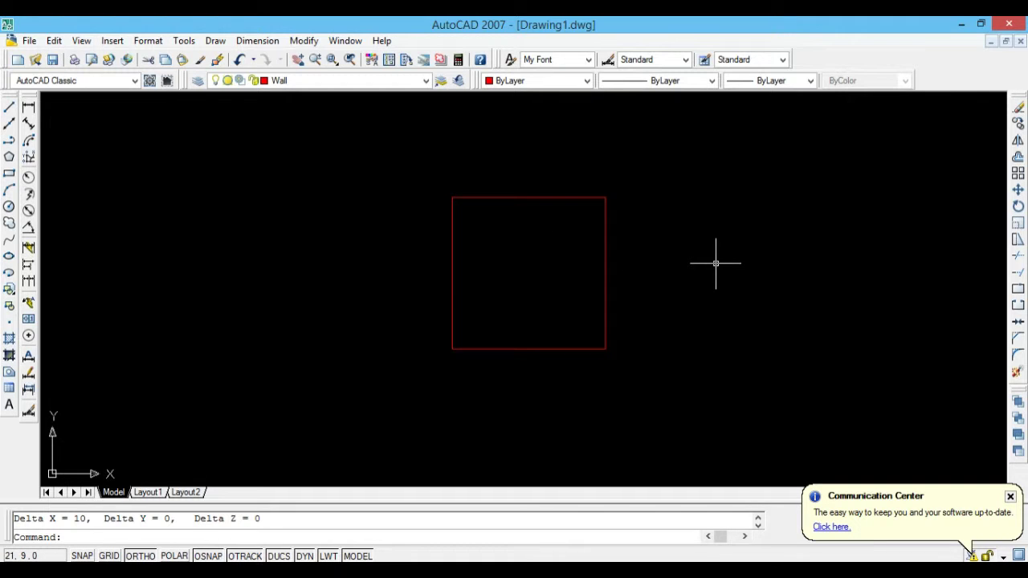
- Use DIST from the bottom-right to the top-right corner of the square, giving Delta Y = 10
text(di)
key(Return)
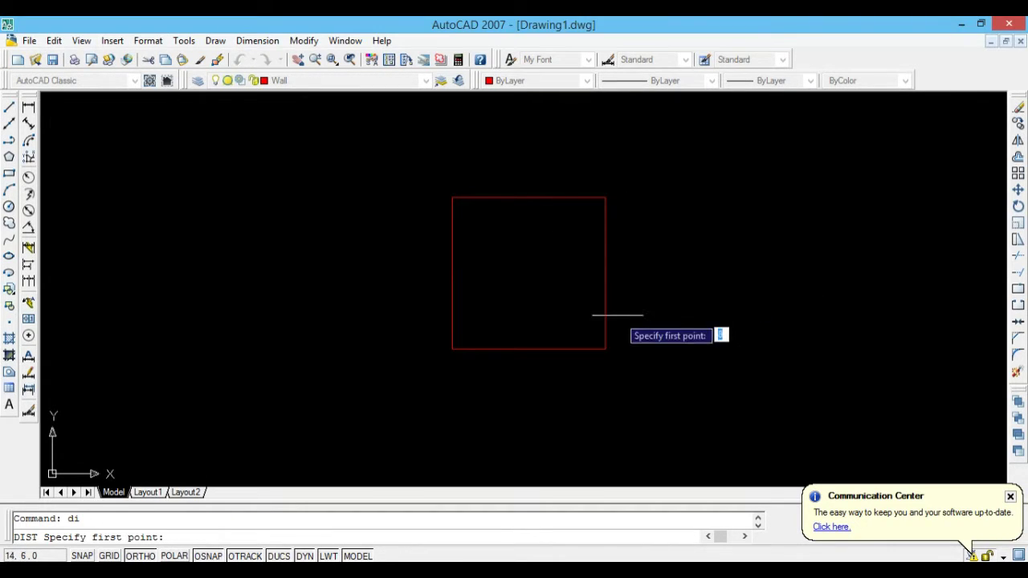
click(605, 349)
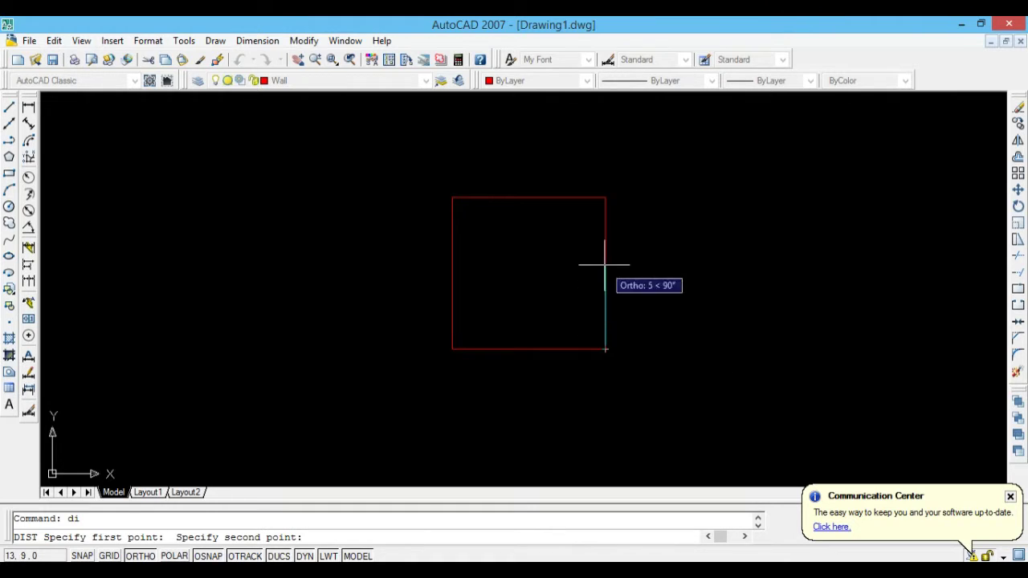
click(606, 196)
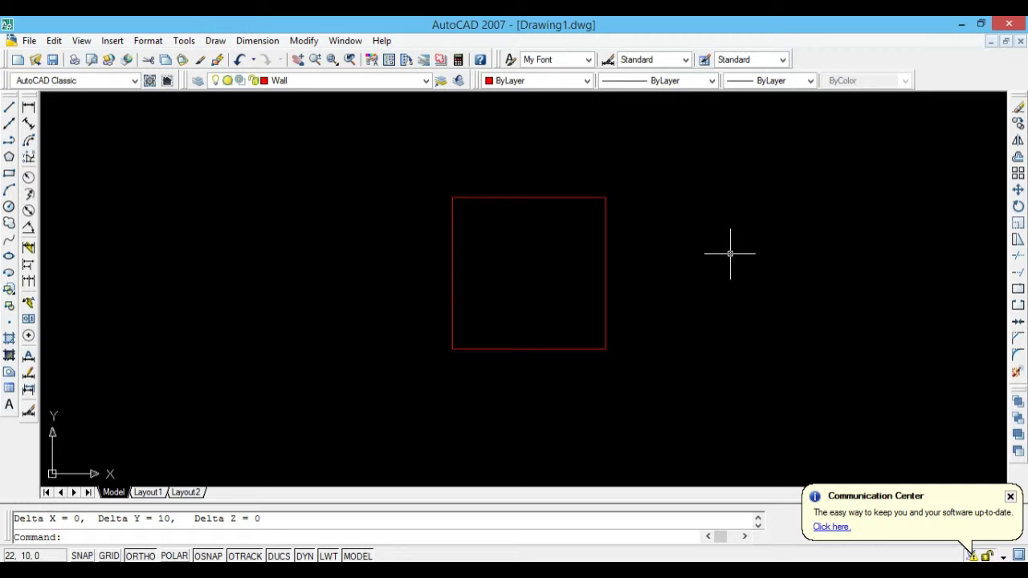
- Run AREA through all four square corners to get Area = 100 and Perimeter = 40
text(aa)
key(Return)
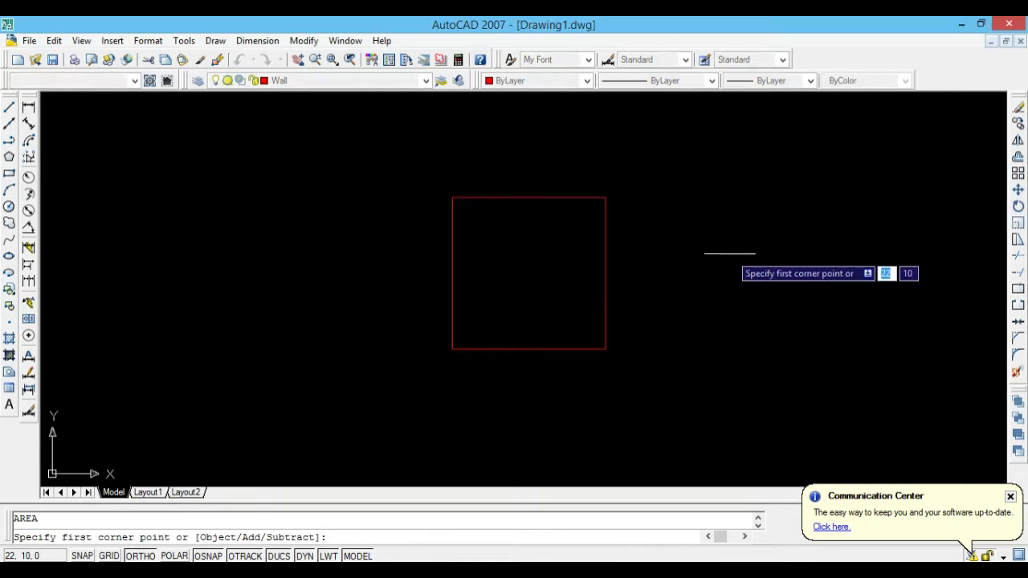
click(452, 196)
click(605, 197)
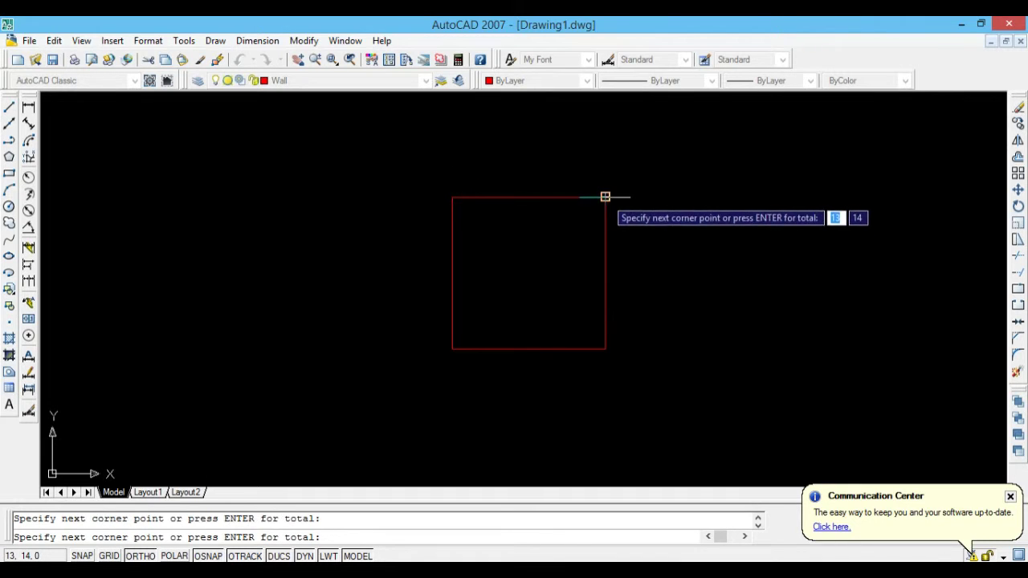
click(606, 348)
click(453, 348)
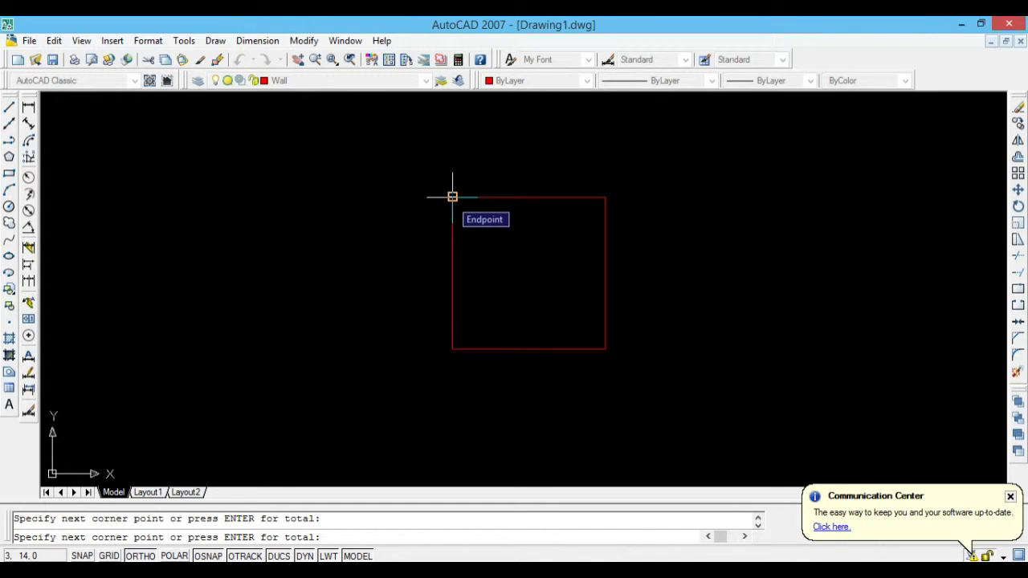
key(Return)
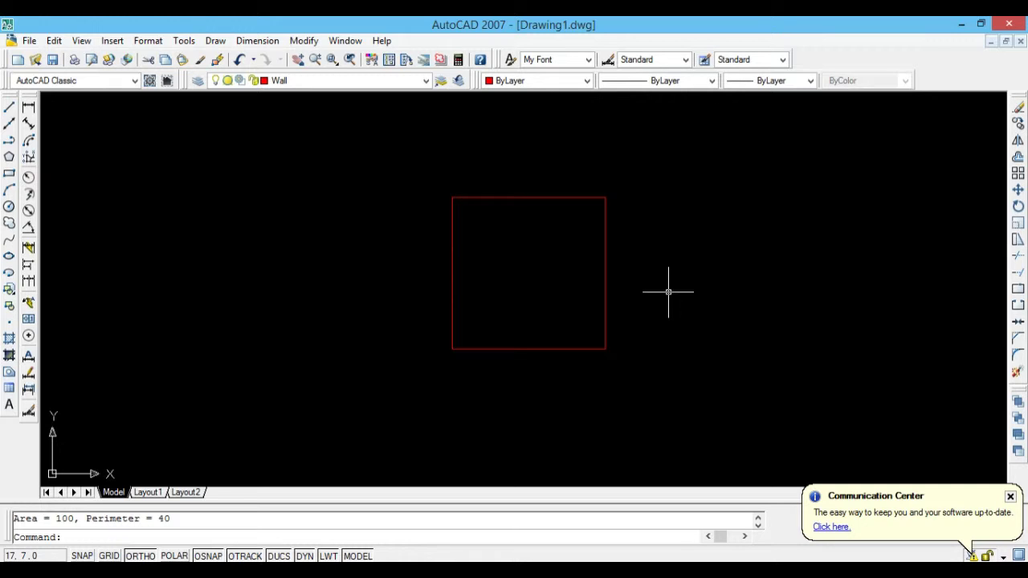
- Run AREA with the Object option on the red square, again giving 100 and 40
text(aa)
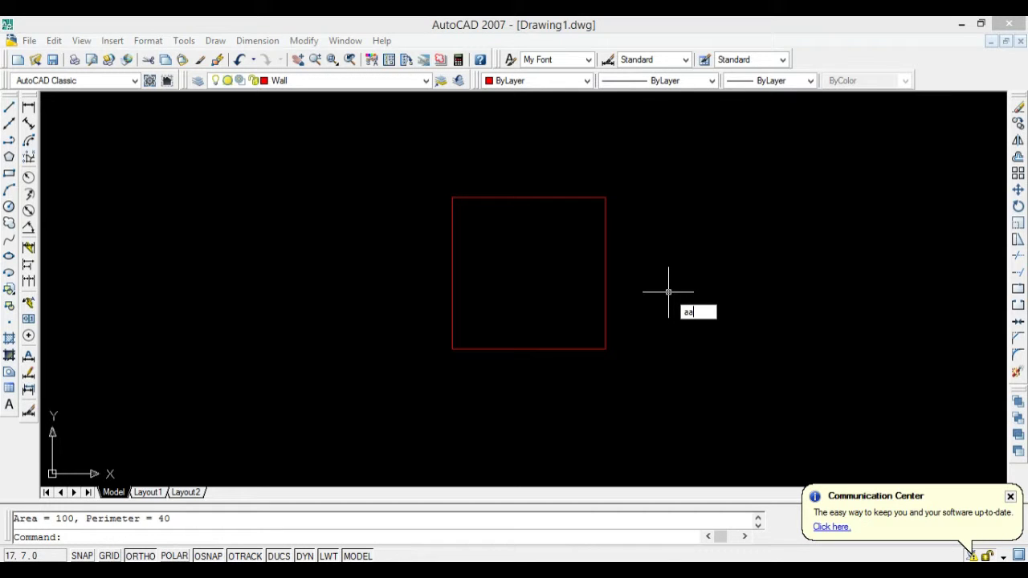
key(Return)
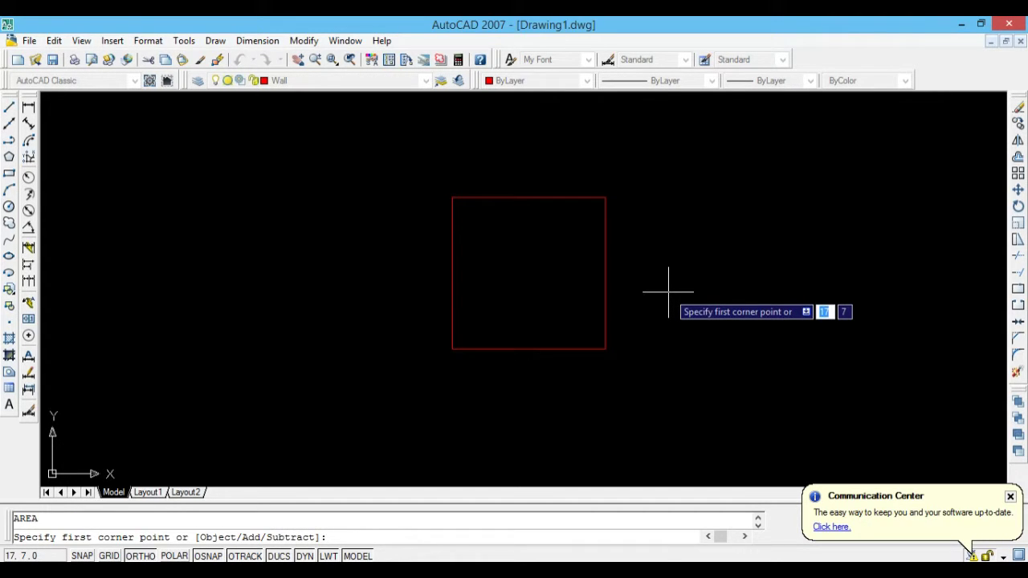
text(o)
key(Return)
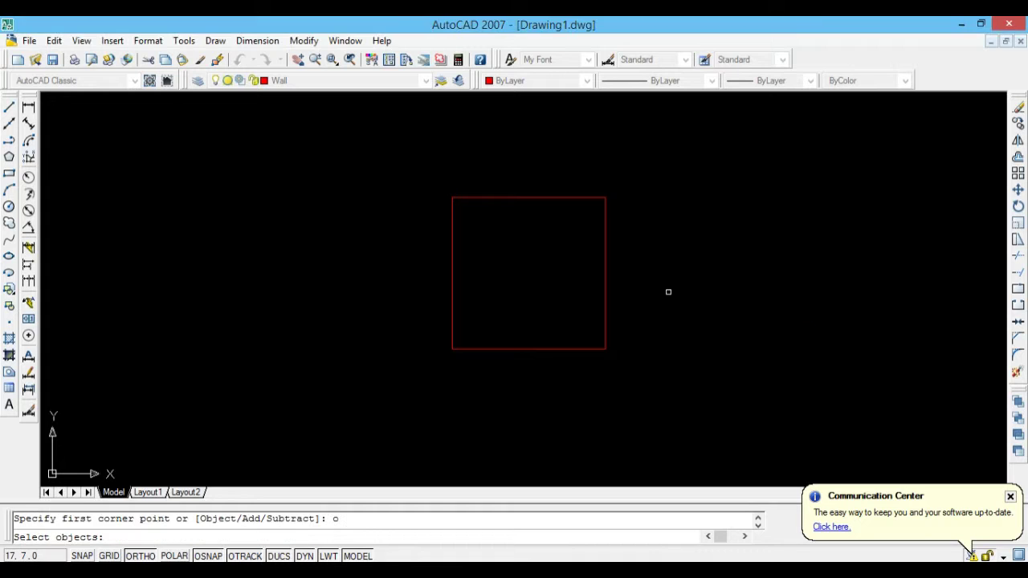
click(606, 255)
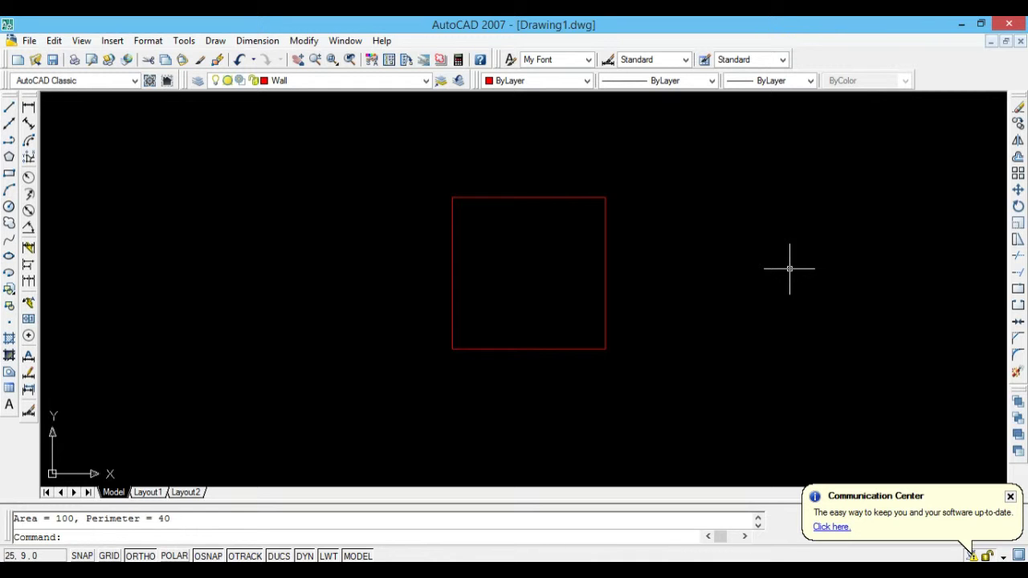
- LIST the red square to show its LWPOLYLINE properties on layer Wall in the Text Window
text(list)
key(Return)
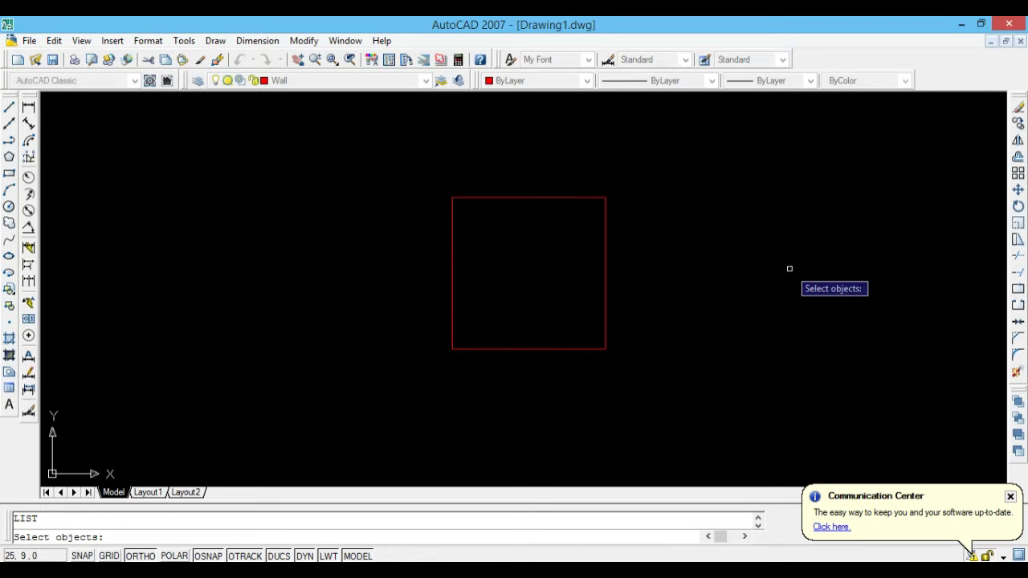
click(603, 235)
key(Return)
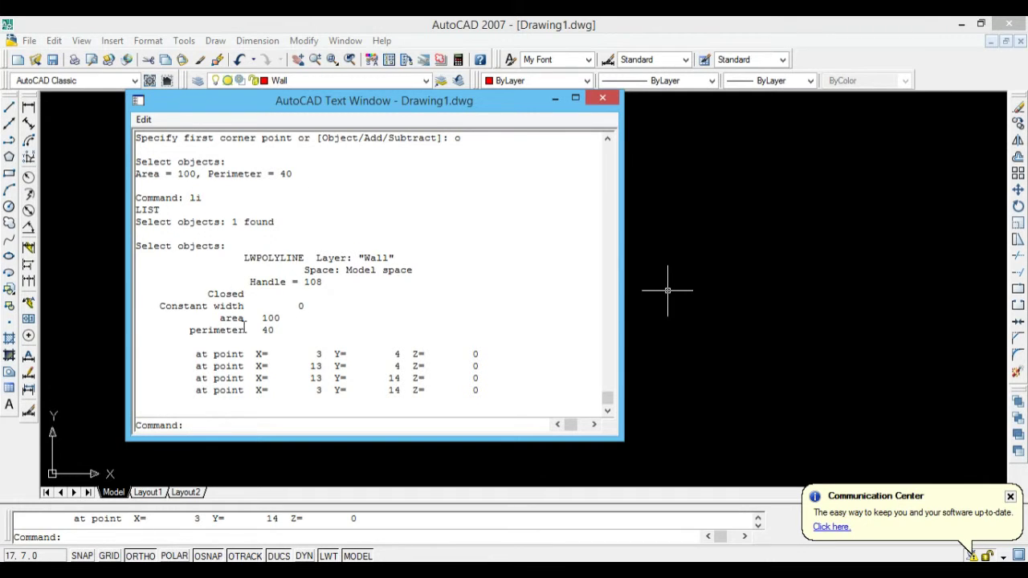
- Highlight the area 100 and perimeter 40 lines in the listing, then close the Text Window
drag(219, 318, 277, 315)
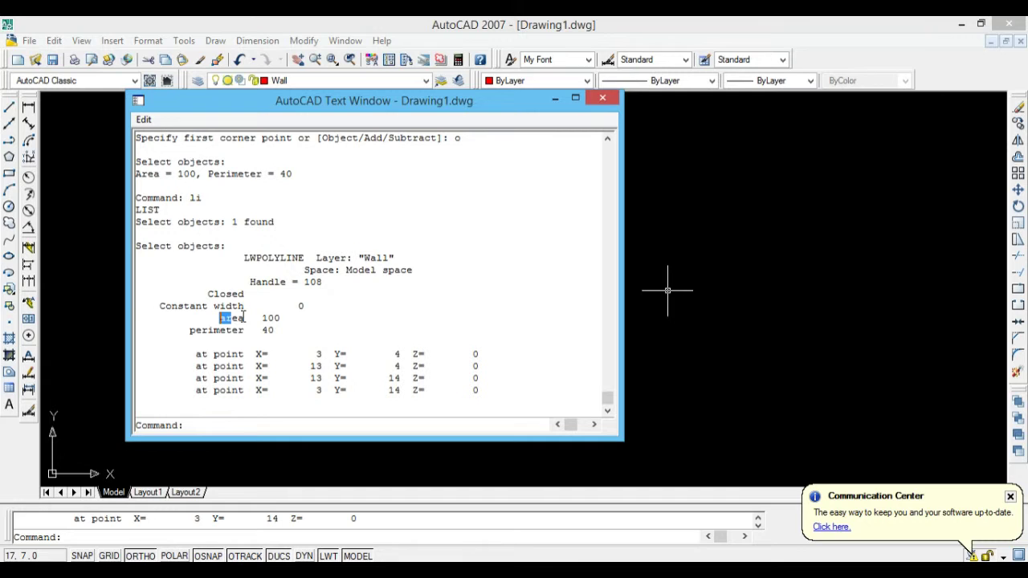
click(283, 318)
drag(184, 330, 277, 331)
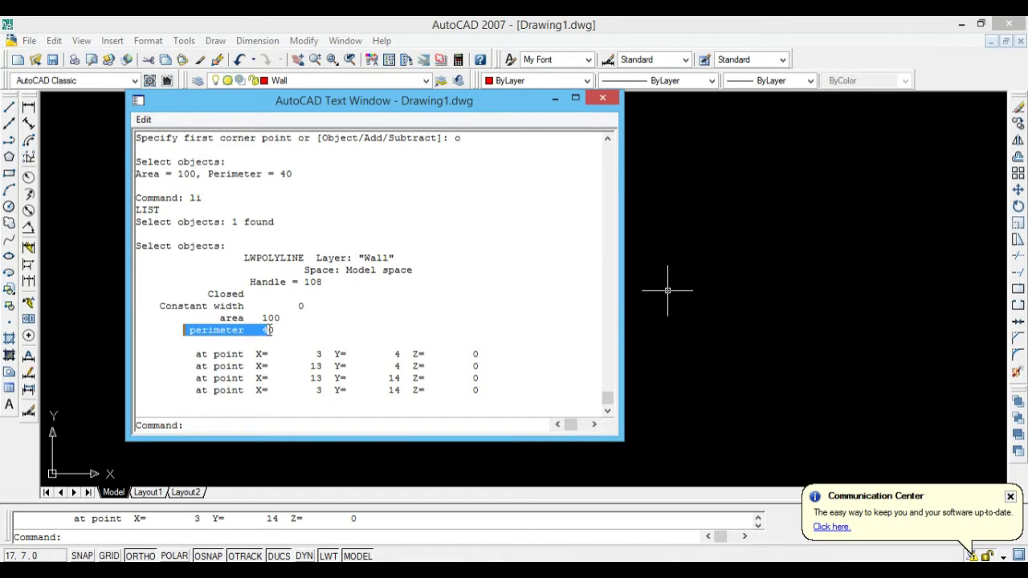
click(312, 330)
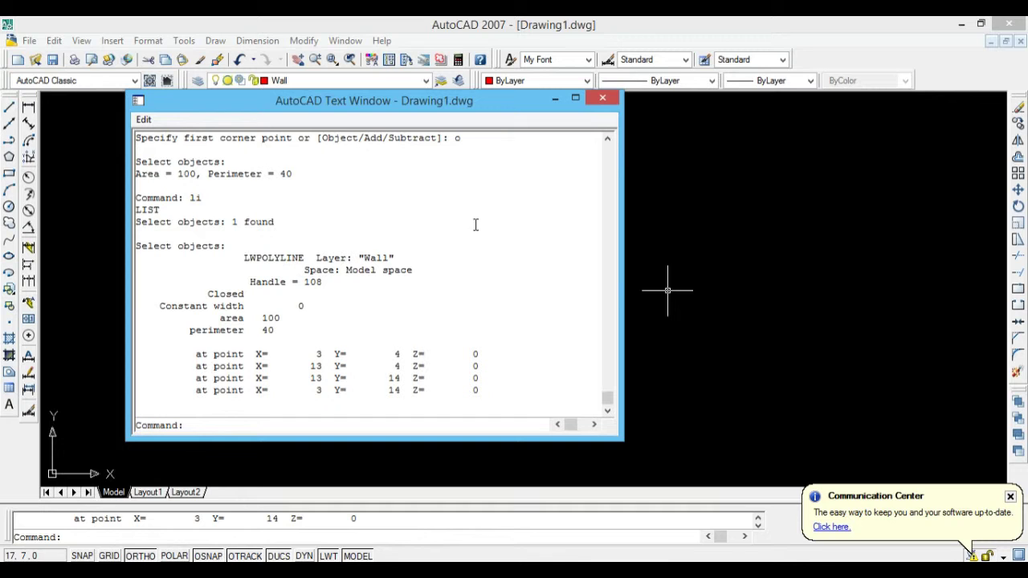
click(602, 98)
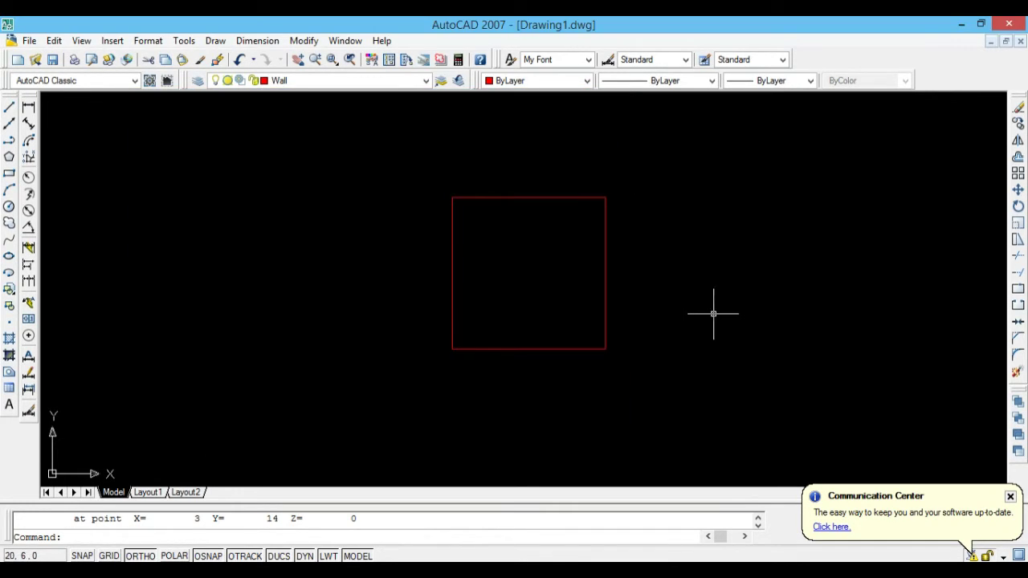